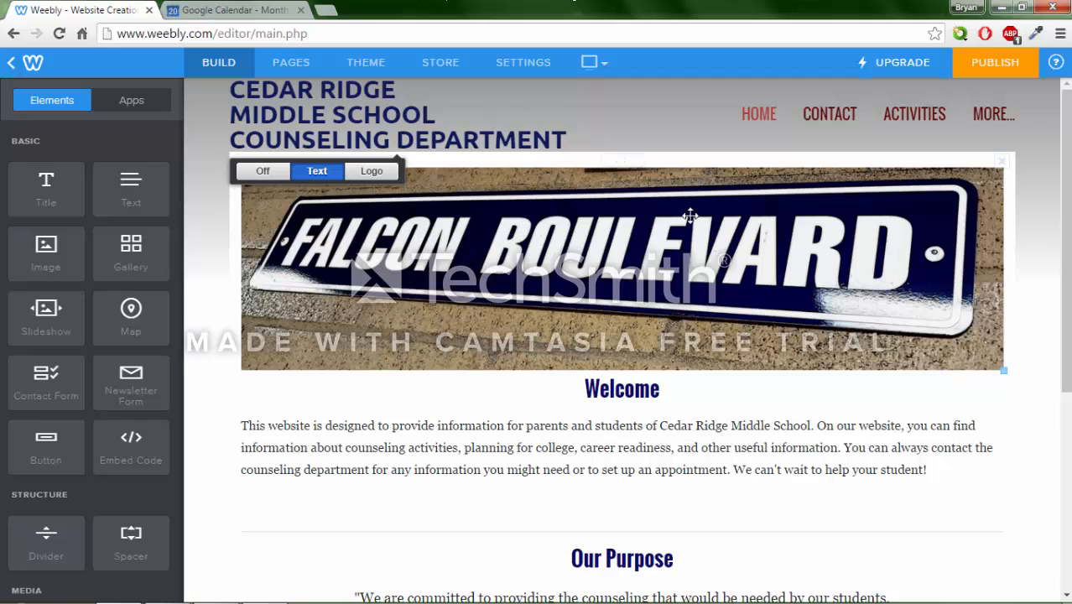
# - Open the Activities page and go to its Events section
pyautogui.click(913, 122)
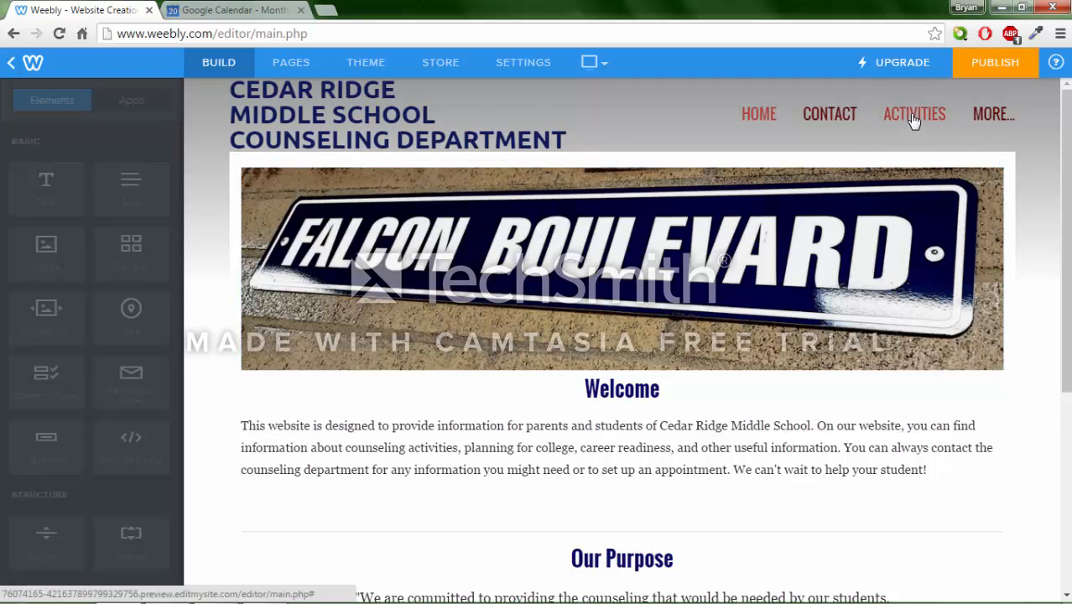
pyautogui.scroll(-6, 857, 193)
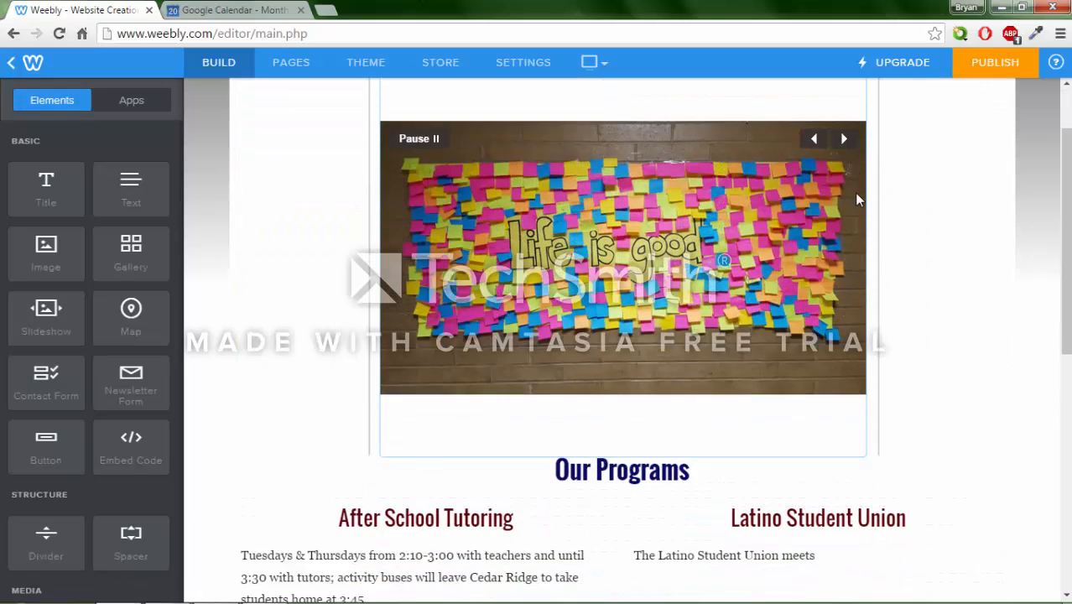
pyautogui.scroll(-1, 711, 323)
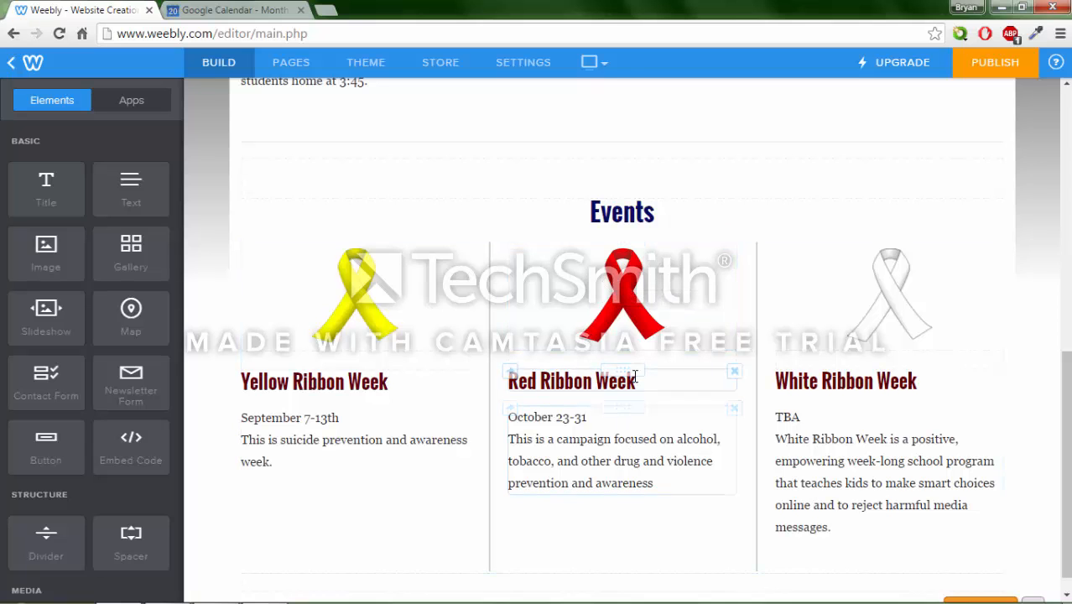
# - Examine how the red ribbon image can be replaced with a photo from the computer, without choosing a file
pyautogui.click(639, 288)
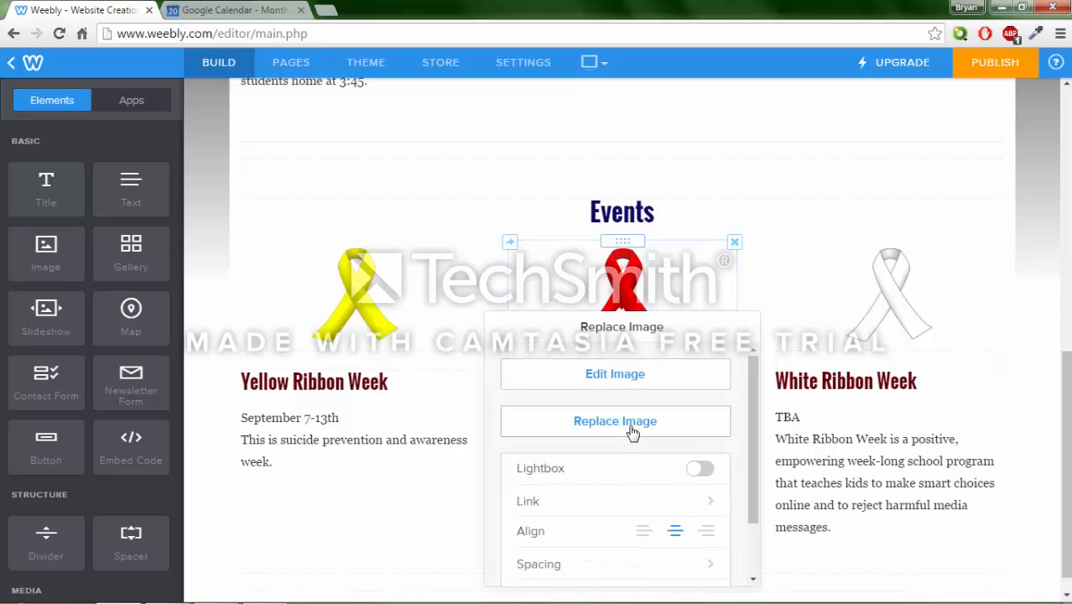
pyautogui.click(632, 424)
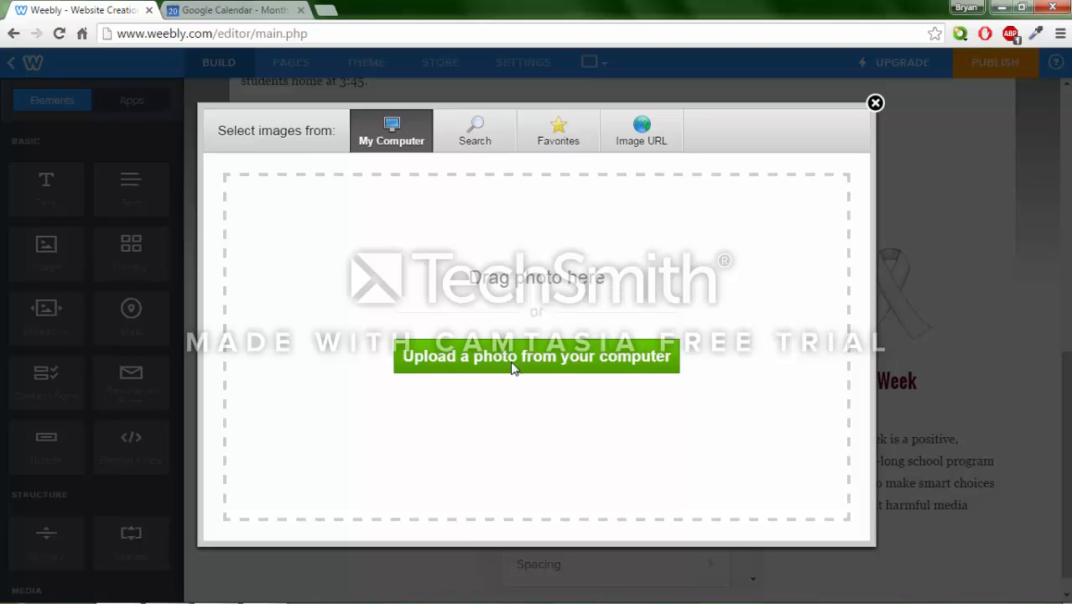
pyautogui.click(542, 369)
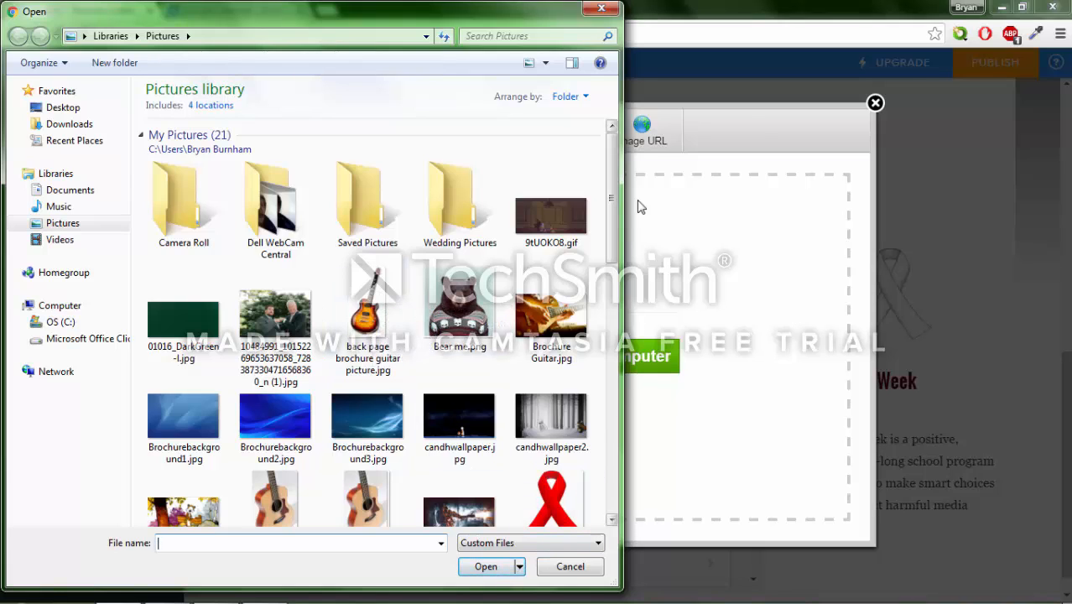
pyautogui.click(599, 9)
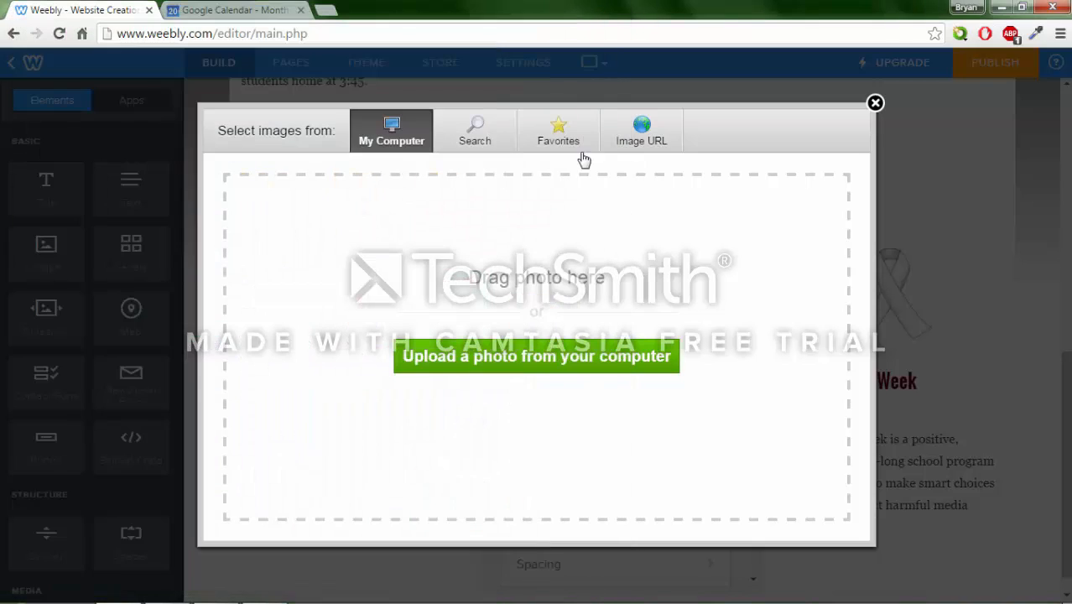
pyautogui.click(875, 105)
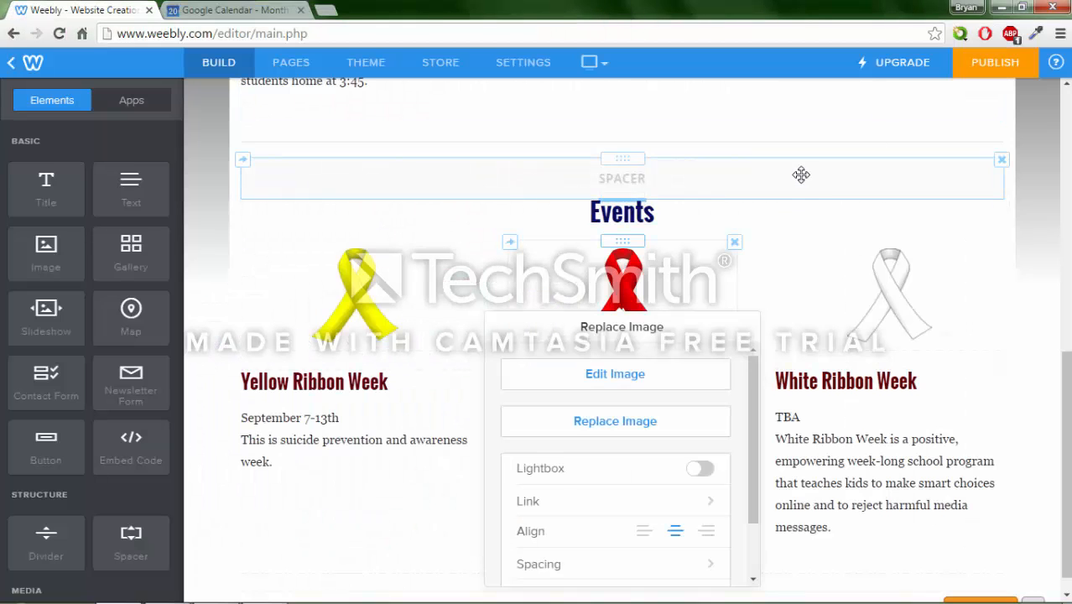
pyautogui.click(801, 175)
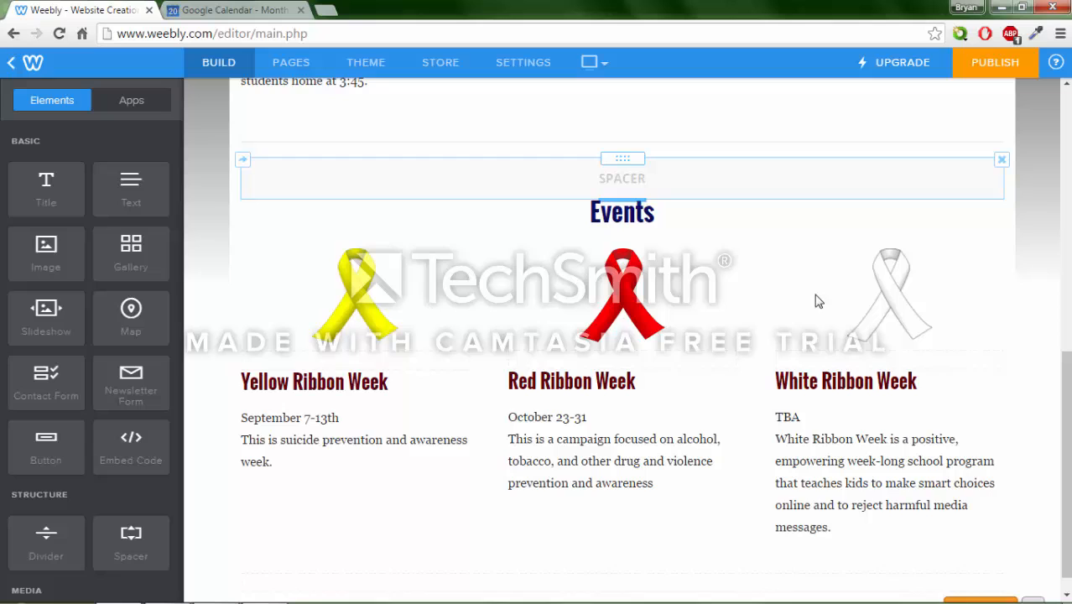
# - Place the text cursor in the Red Ribbon Week title and in the date text below it
pyautogui.click(577, 384)
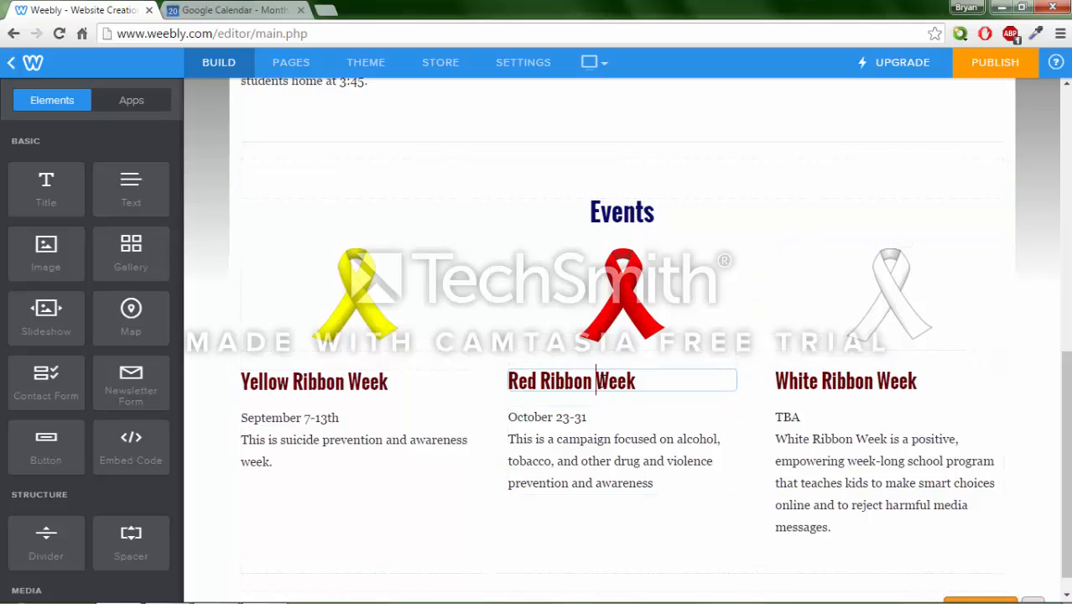
pyautogui.click(584, 415)
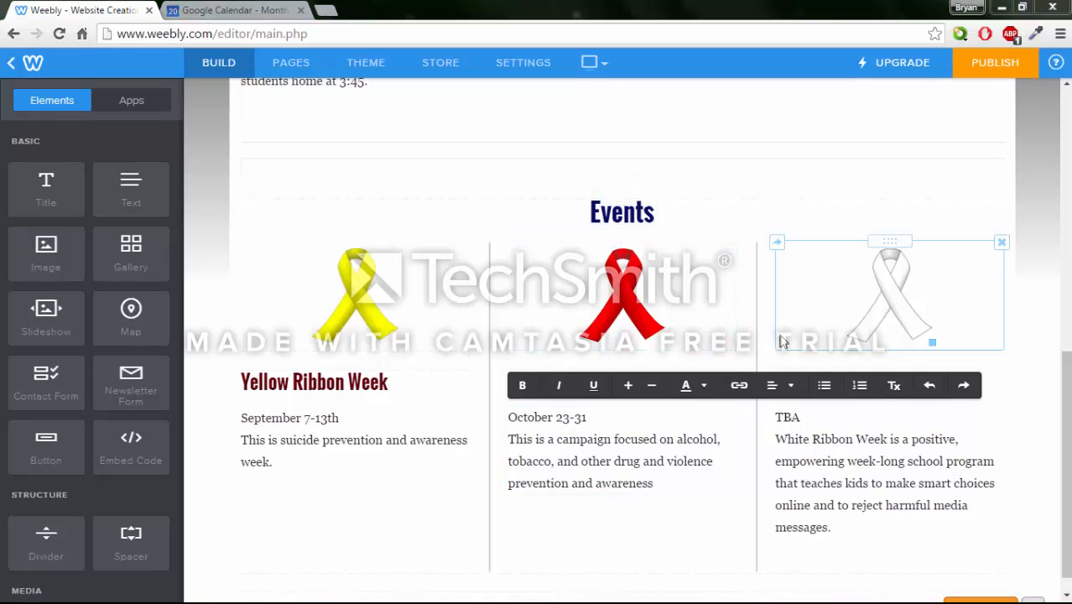
# - Examine the photo manager and picture upload option of the Activities page slideshow, closing both without changes
pyautogui.scroll(3, 736, 176)
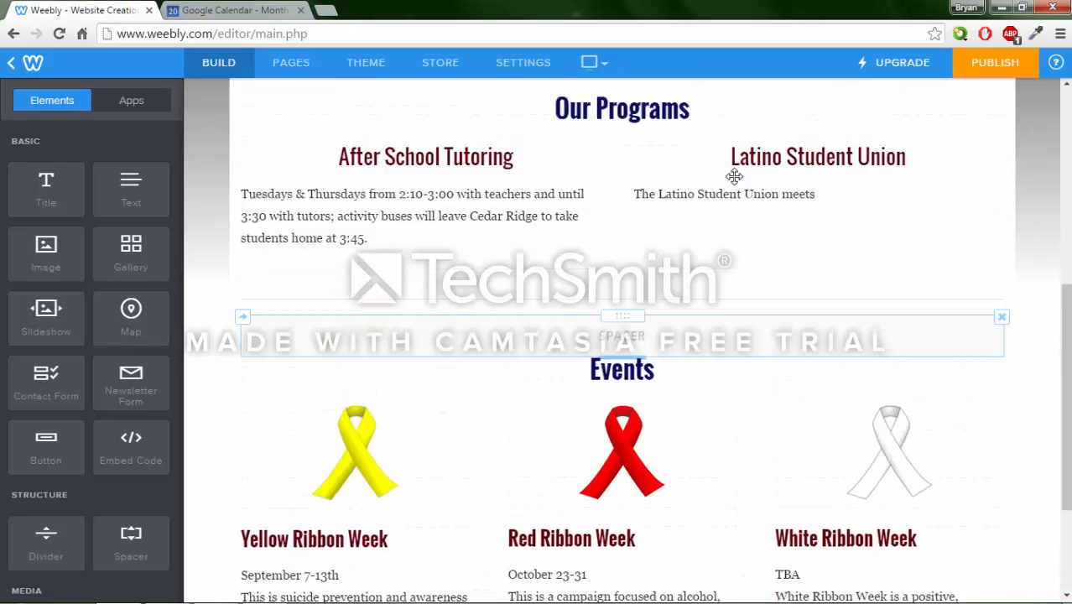
pyautogui.scroll(5, 736, 176)
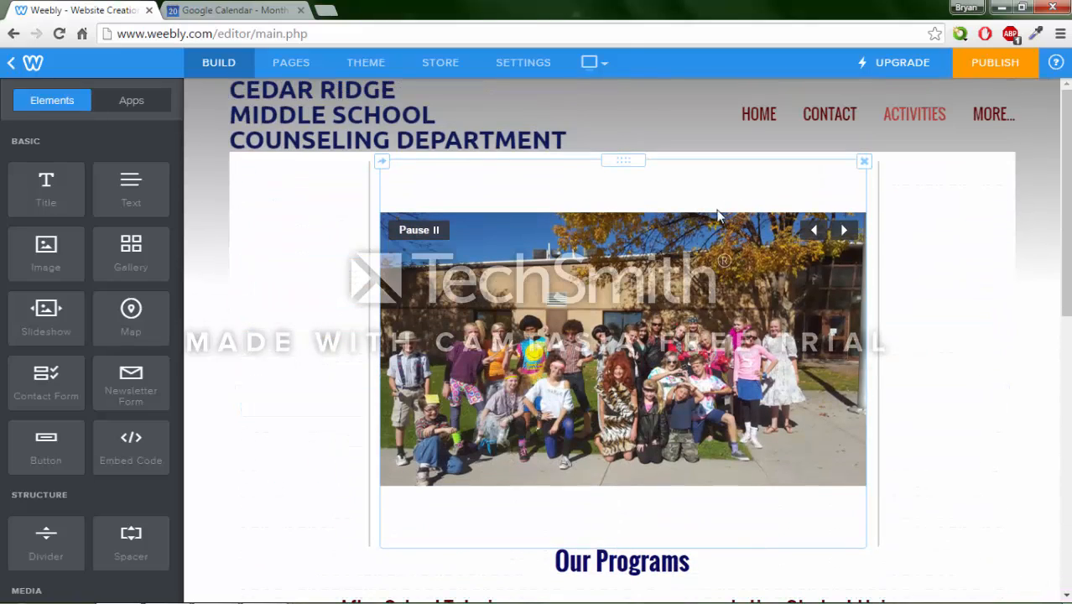
pyautogui.click(543, 265)
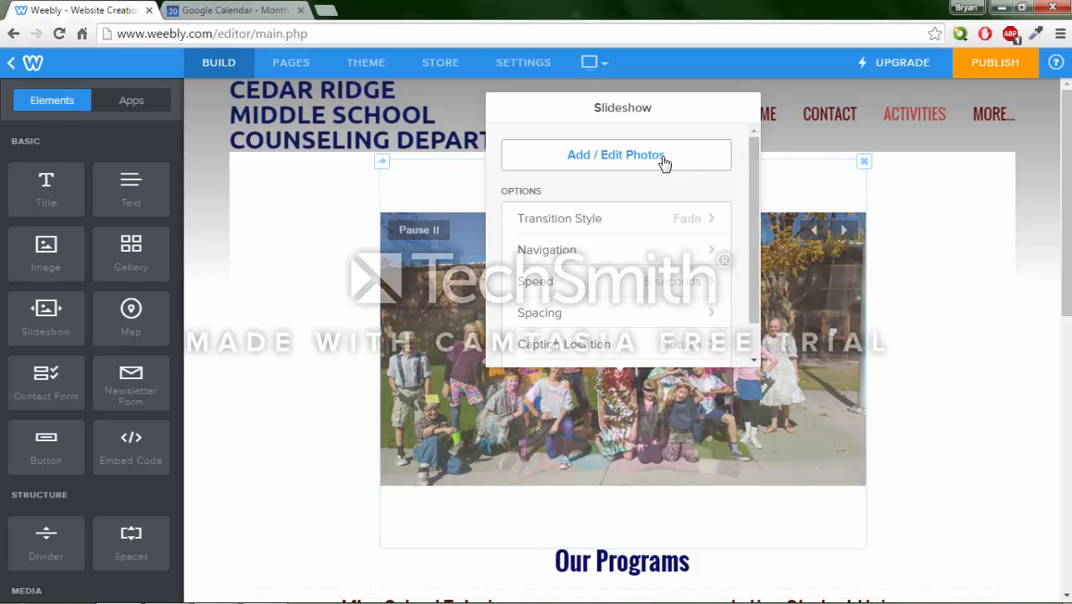
pyautogui.click(661, 157)
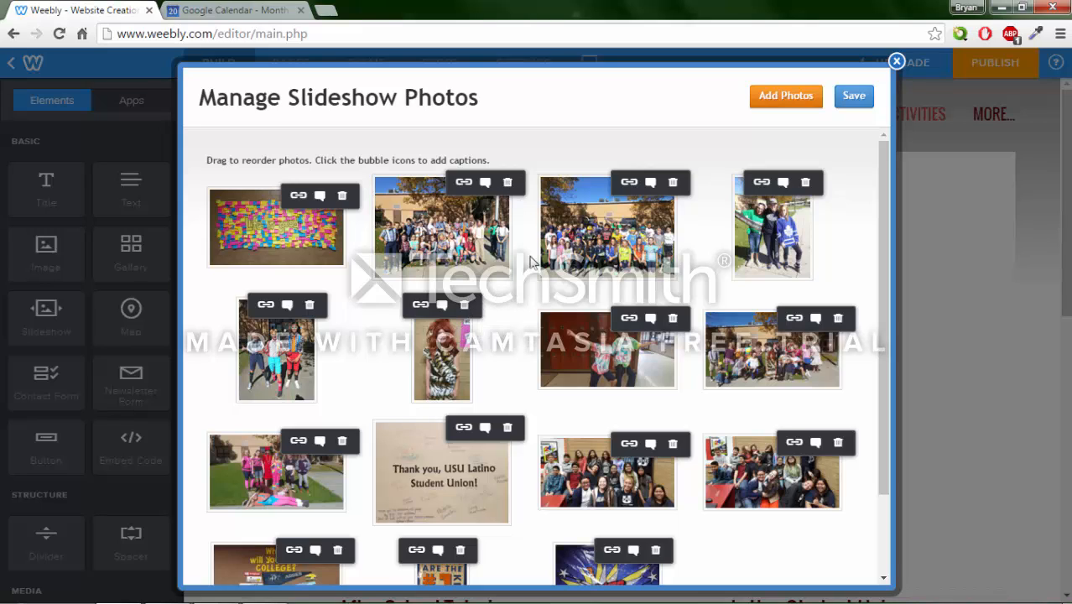
pyautogui.click(779, 107)
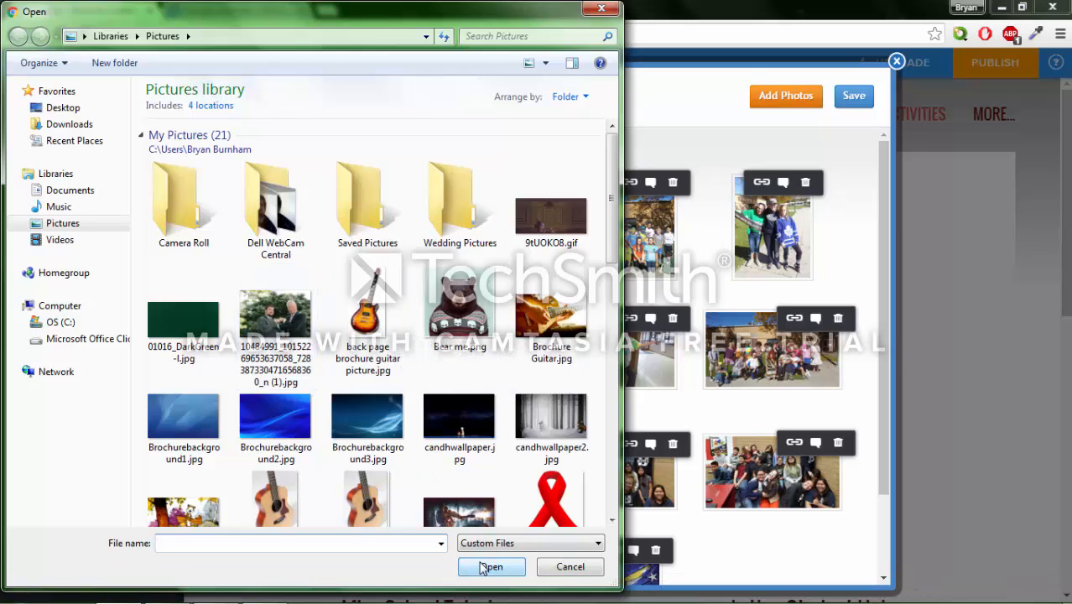
pyautogui.click(601, 11)
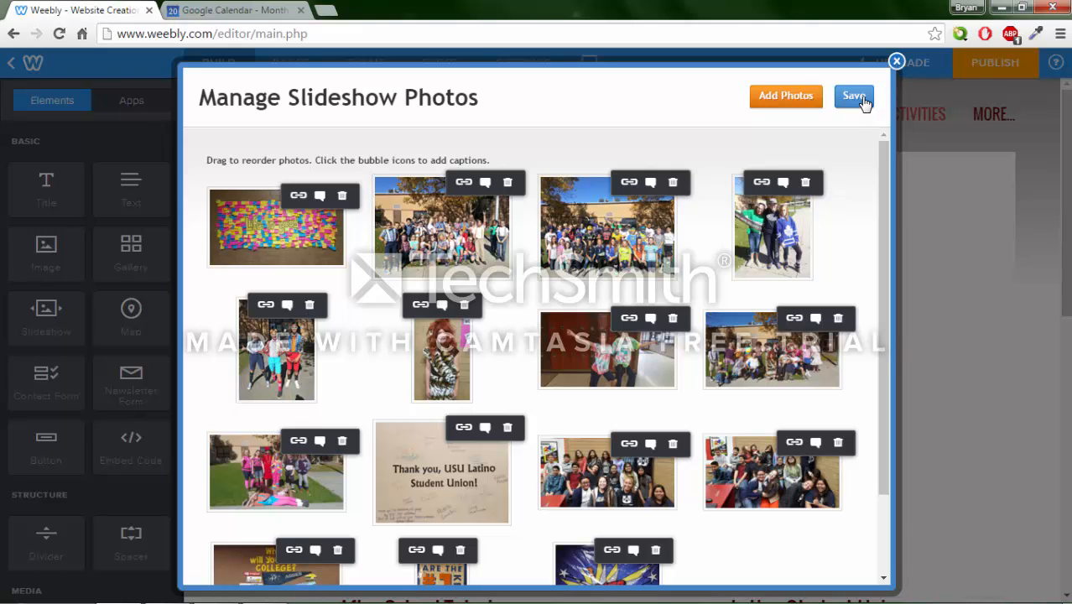
pyautogui.click(897, 62)
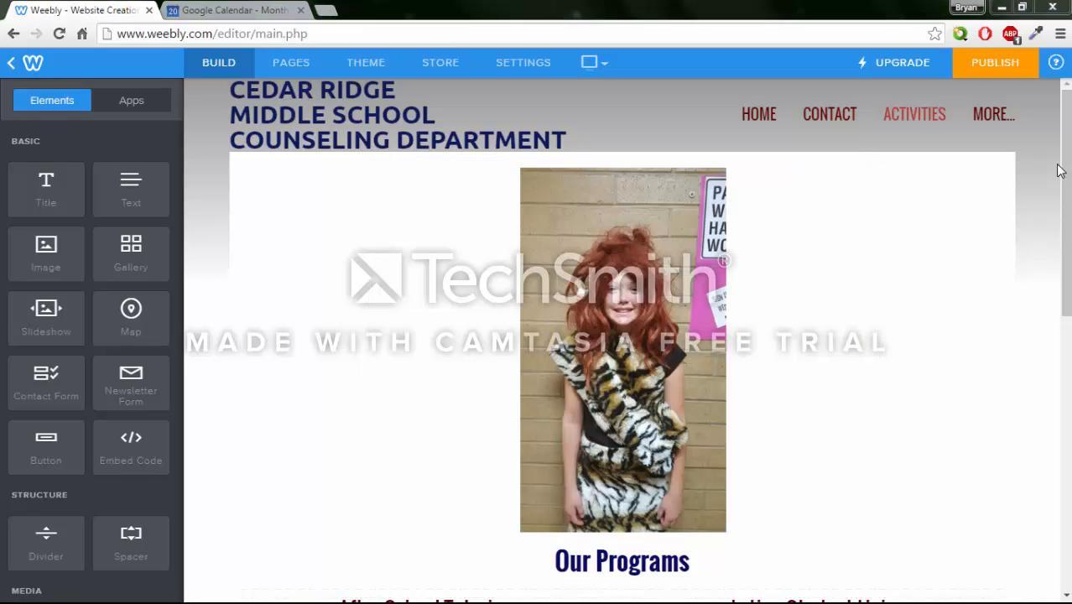
# - Switch to Google Calendar and copy the full embed code of the Birthdays calendar from its calendar details
pyautogui.click(201, 10)
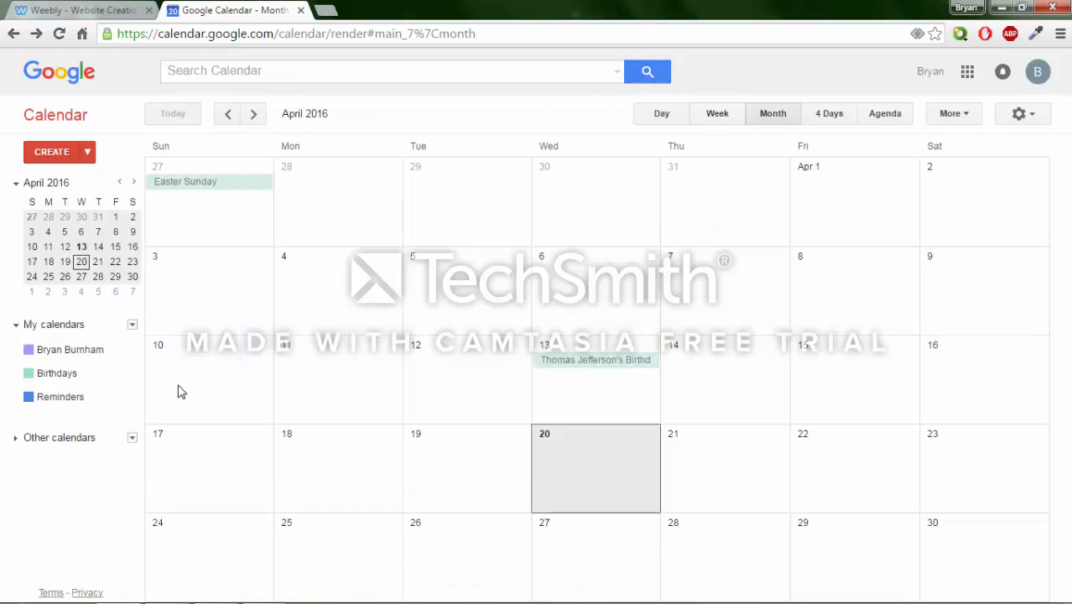
pyautogui.click(131, 325)
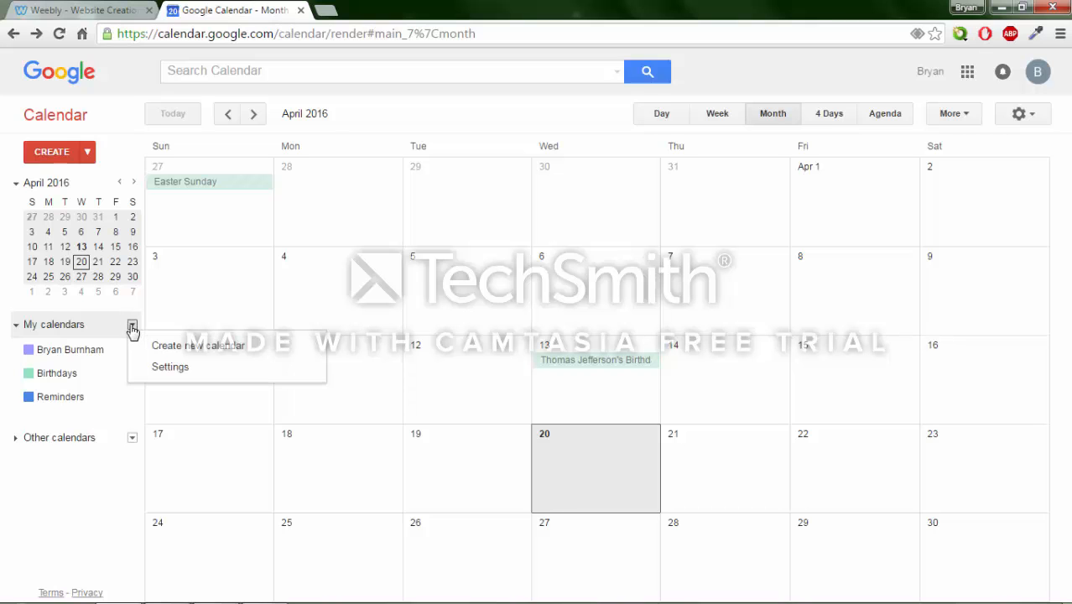
pyautogui.click(153, 369)
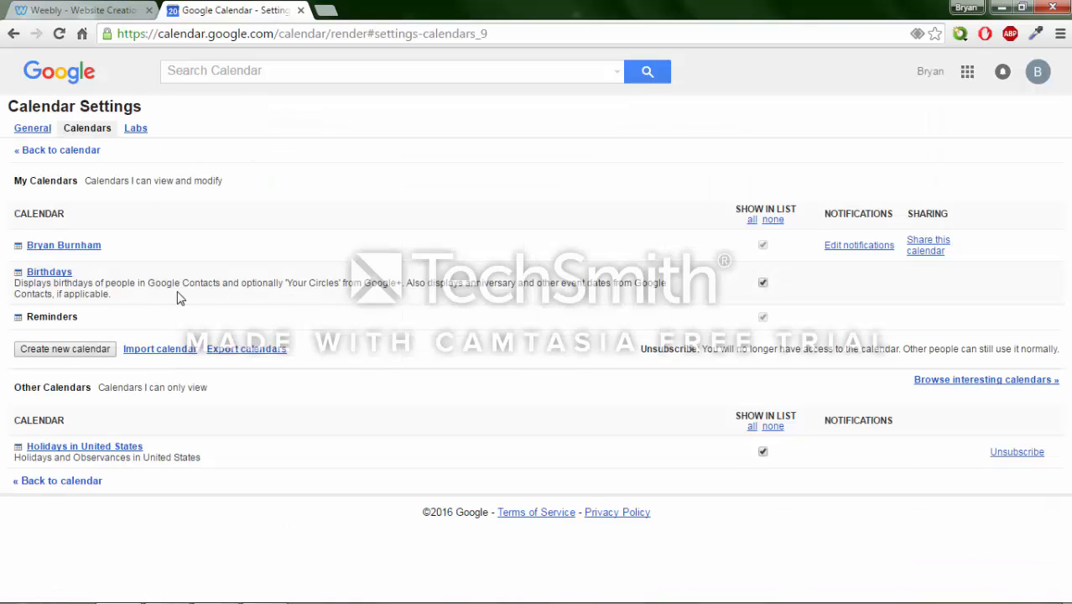
pyautogui.click(62, 274)
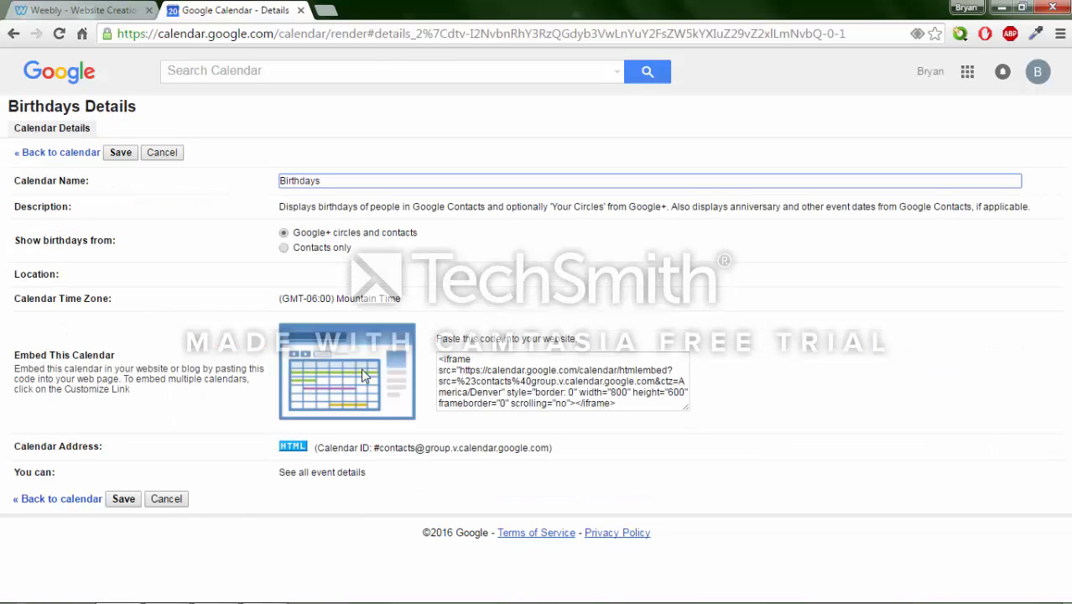
pyautogui.click(472, 371)
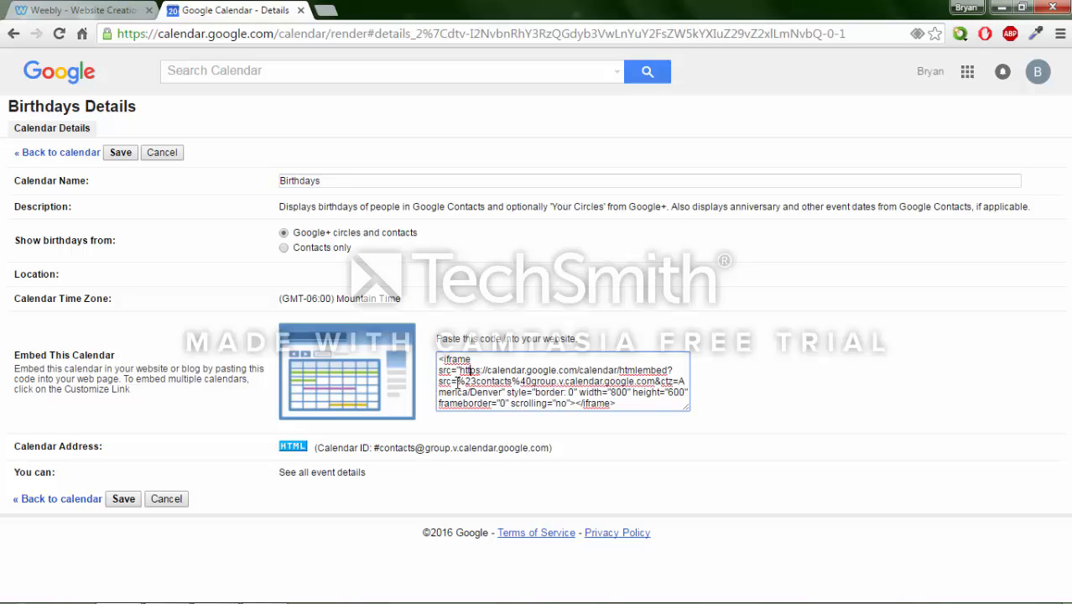
pyautogui.hotkey('ctrl', 'a')
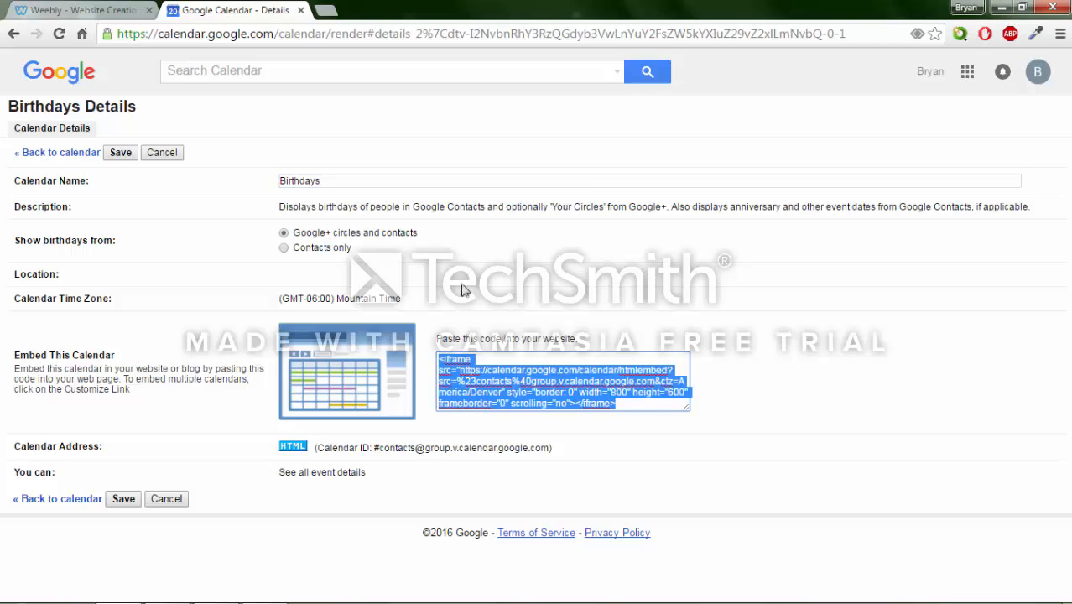
# - Switch back to the Weebly editor and open the website's Calendar page
pyautogui.click(51, 10)
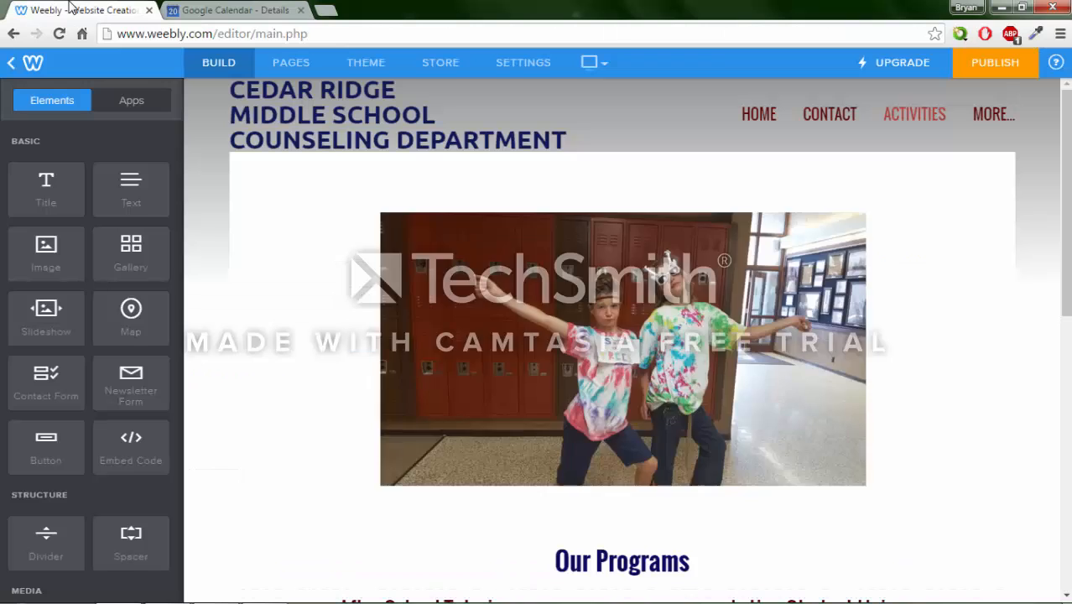
pyautogui.moveTo(984, 117)
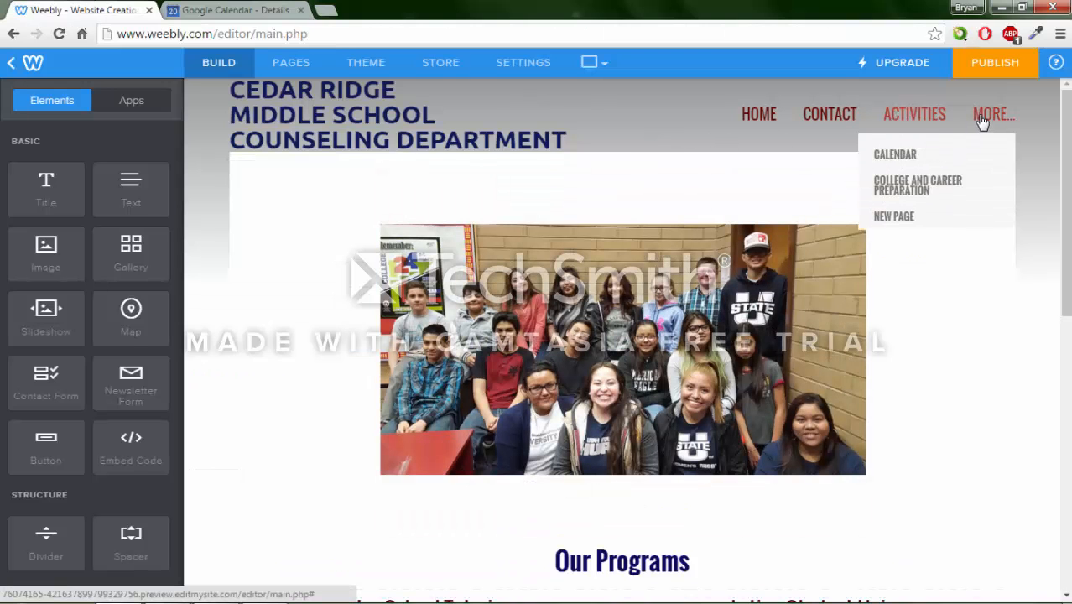
pyautogui.click(904, 176)
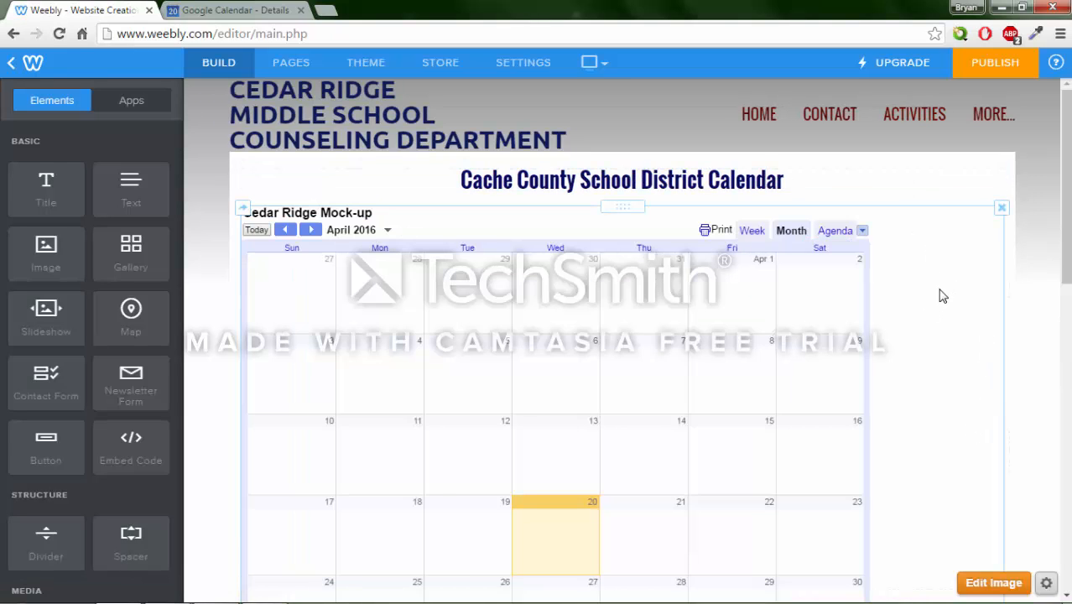
# - Replace the custom HTML under the Cache County School District Calendar heading with the copied Birthdays calendar embed code
pyautogui.click(944, 296)
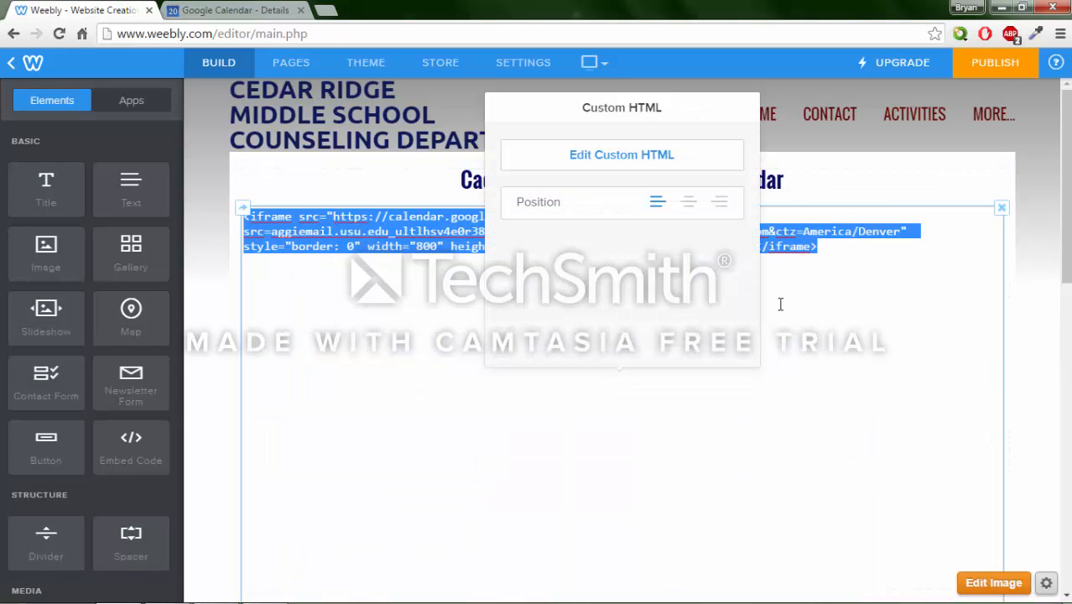
pyautogui.press('Delete')
pyautogui.rightClick(270, 260)
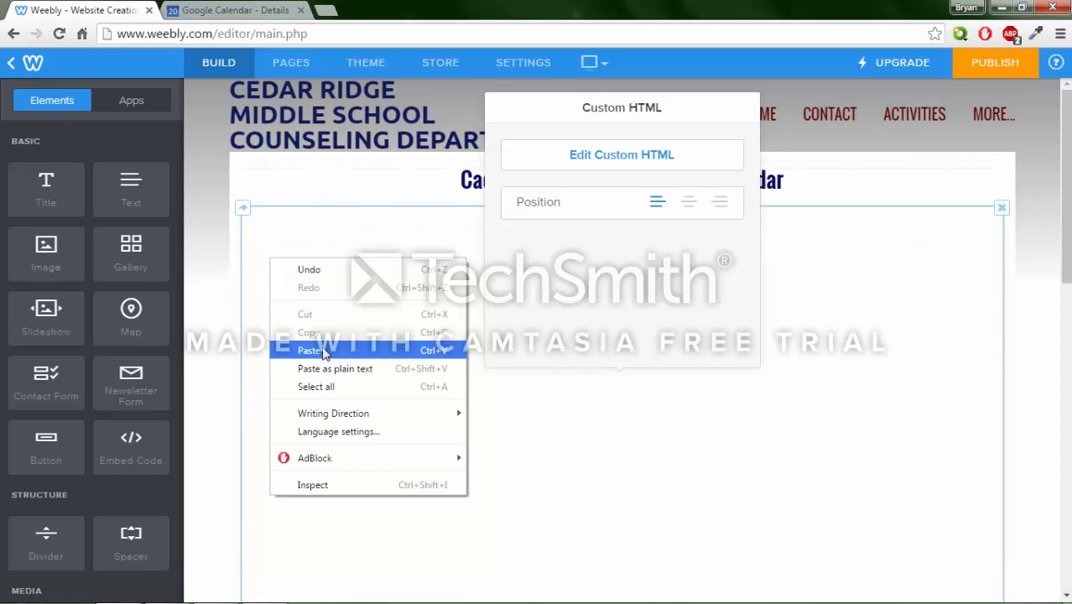
pyautogui.click(324, 352)
pyautogui.click(1040, 371)
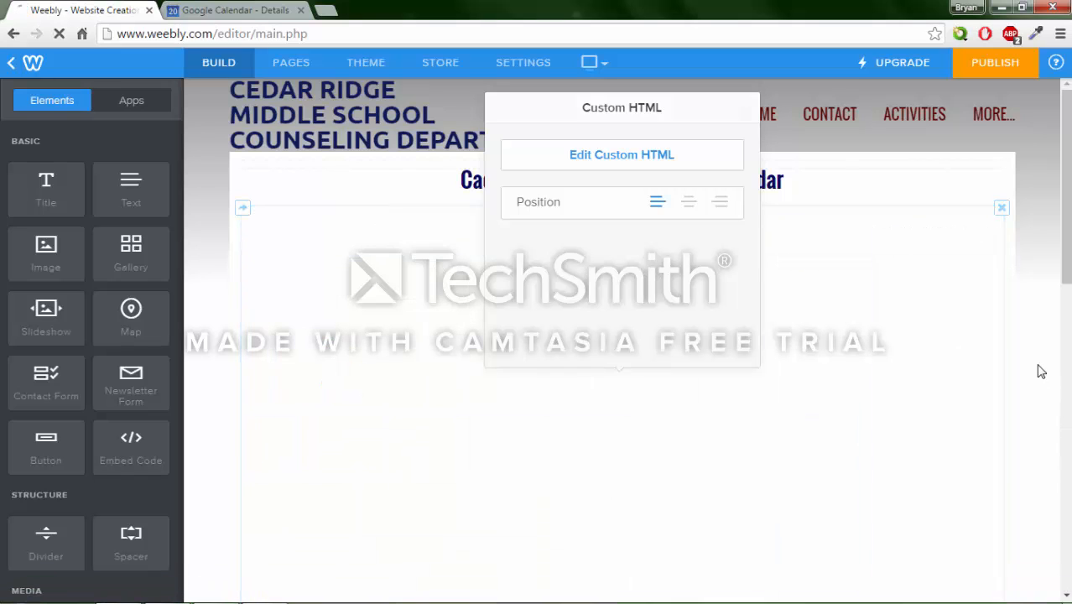
pyautogui.scroll(-1, 1017, 225)
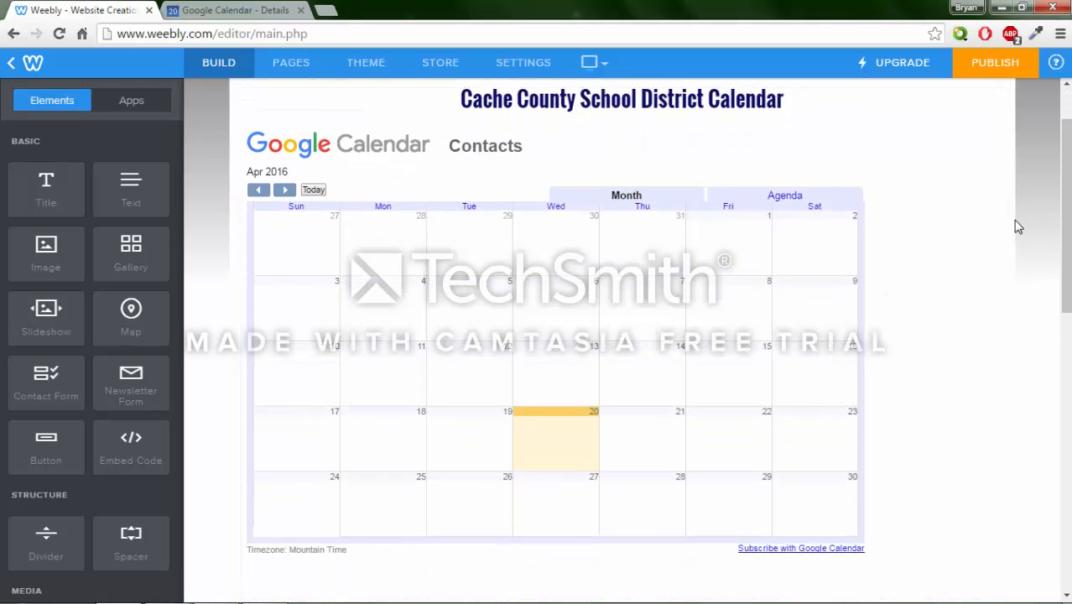
pyautogui.scroll(-1, 1018, 227)
# - Delete the red ribbon image from the Events section of the Activities page
pyautogui.scroll(-6, 1001, 274)
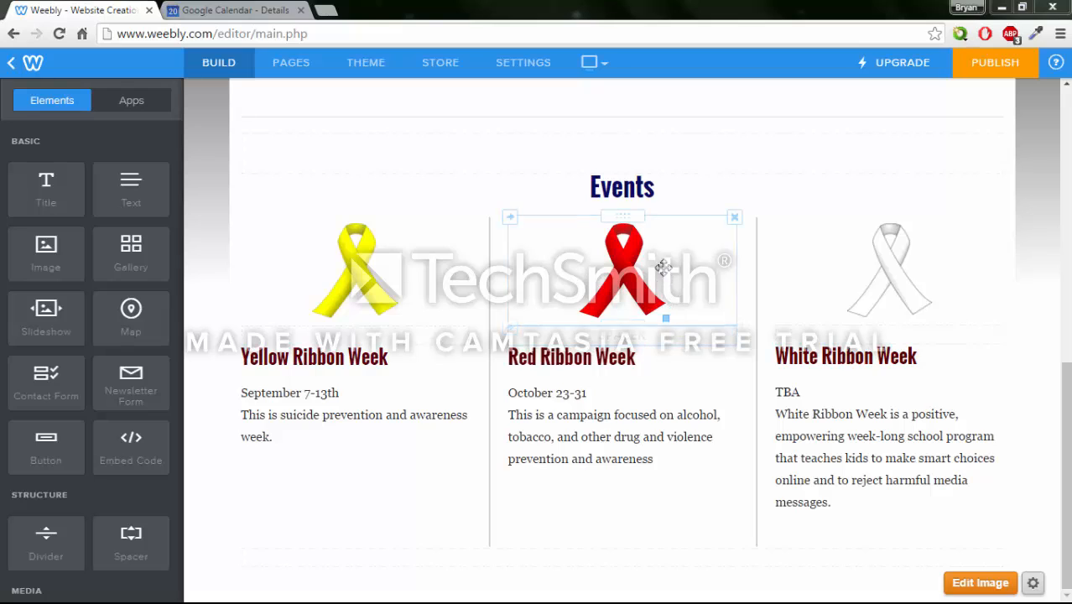
pyautogui.click(734, 218)
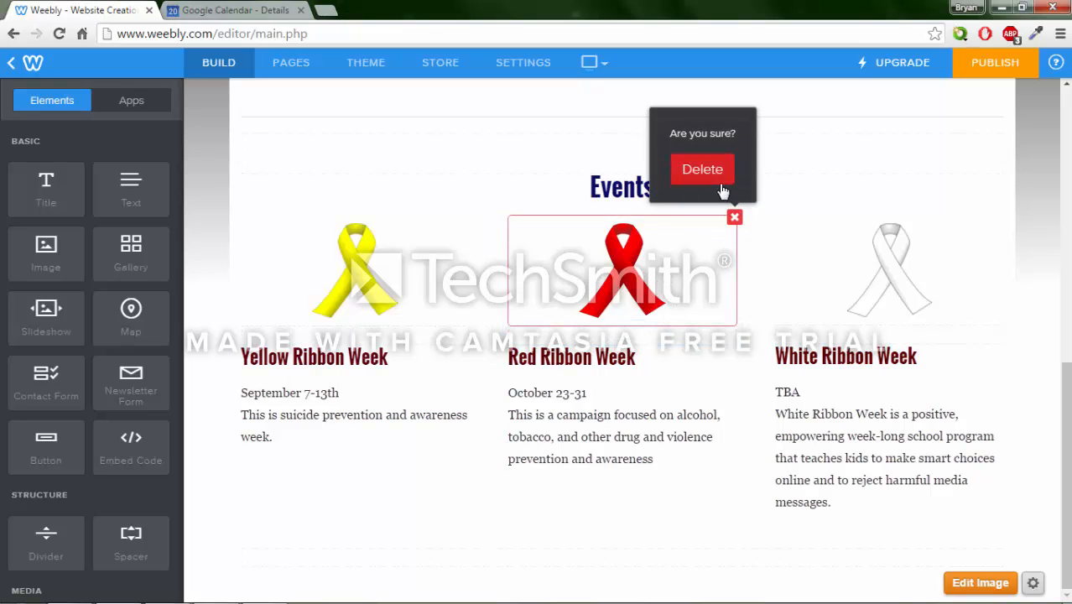
pyautogui.click(722, 186)
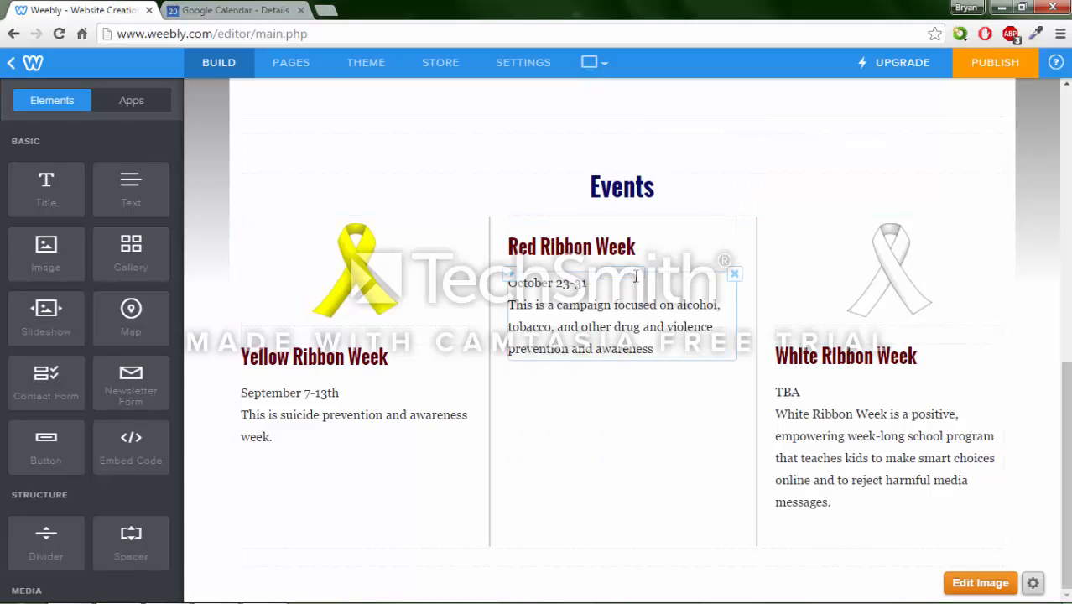
# - Delete the Red Ribbon Week title, its description text and the leftover spacer from the middle column of the Events section
pyautogui.click(734, 238)
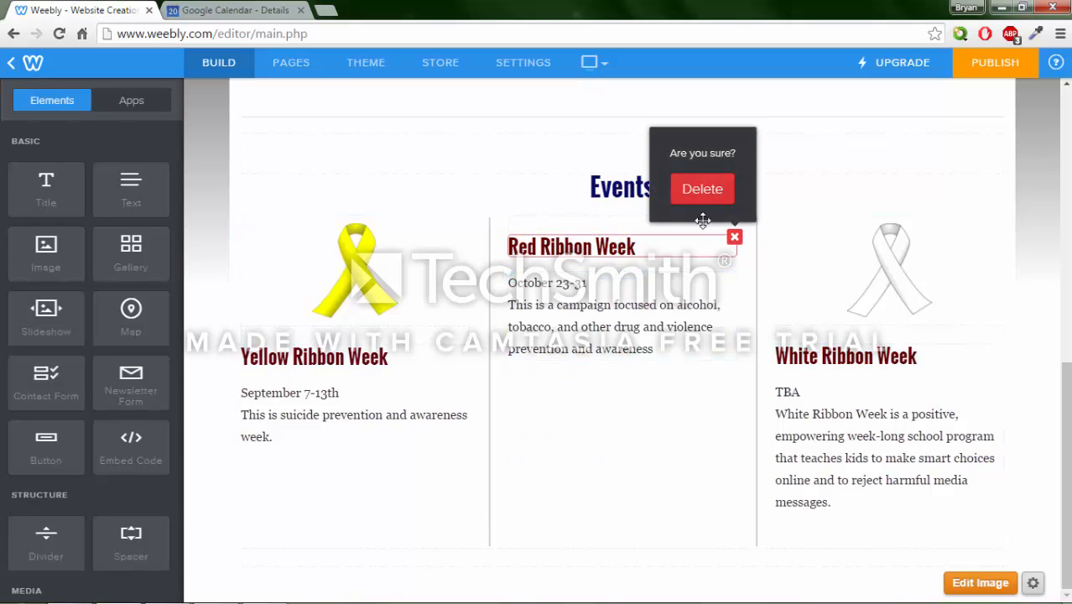
pyautogui.click(702, 191)
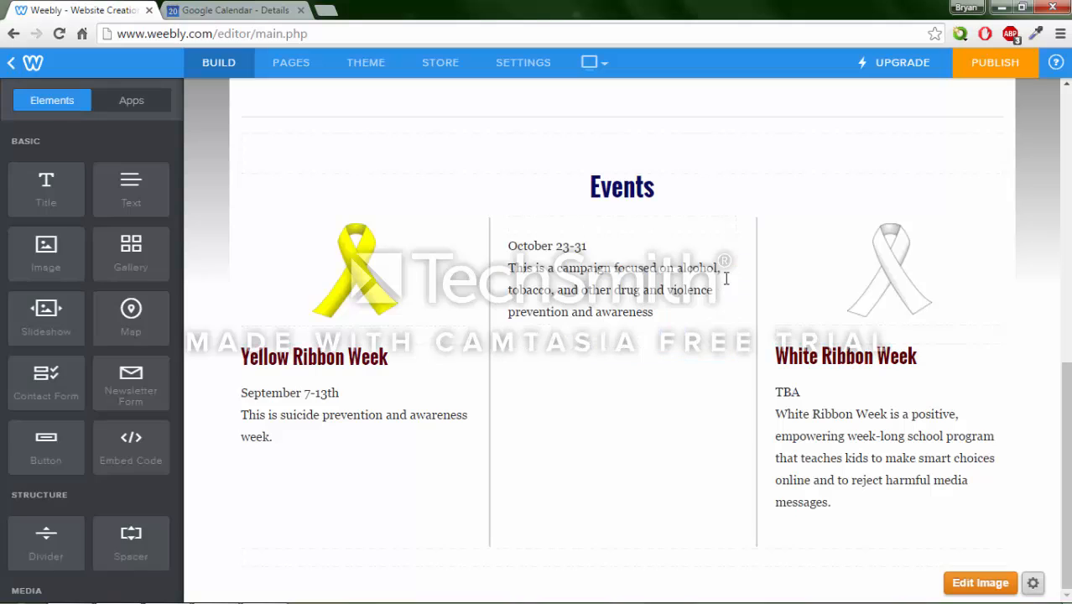
pyautogui.click(735, 238)
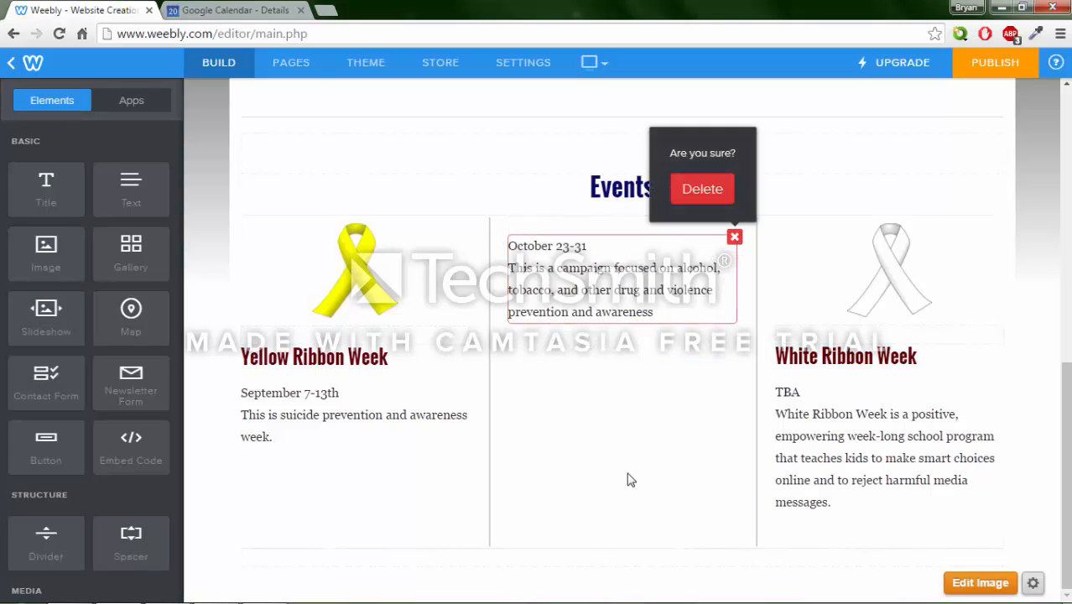
pyautogui.click(715, 198)
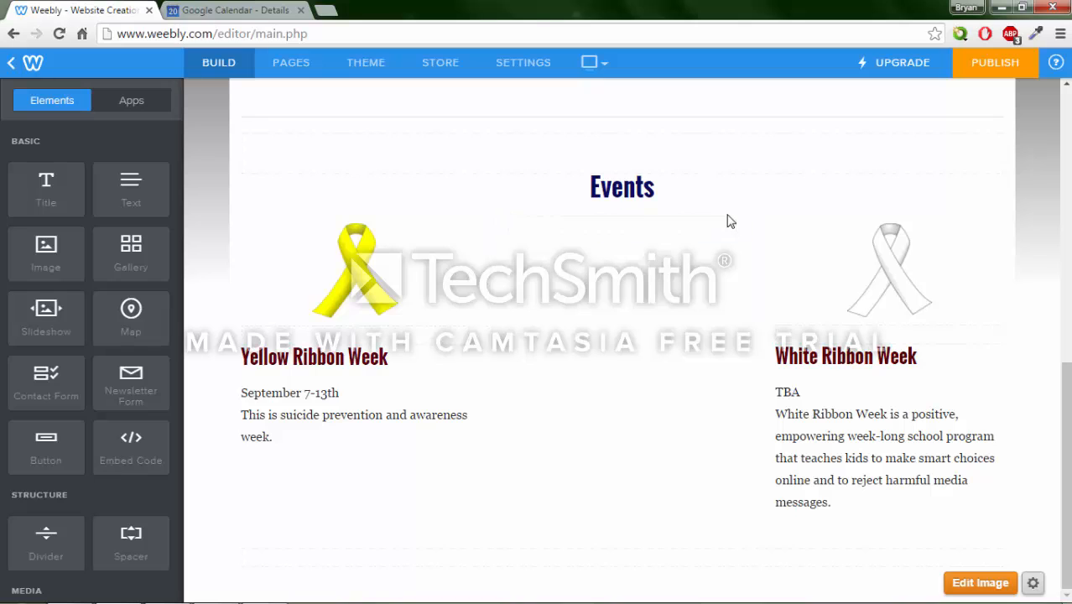
pyautogui.click(734, 220)
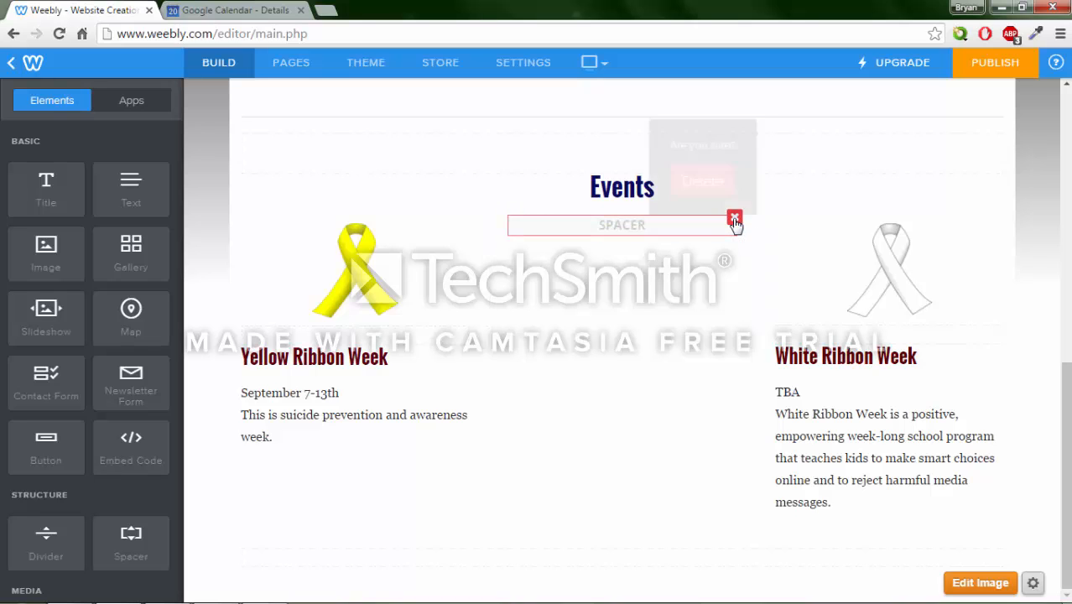
pyautogui.click(705, 176)
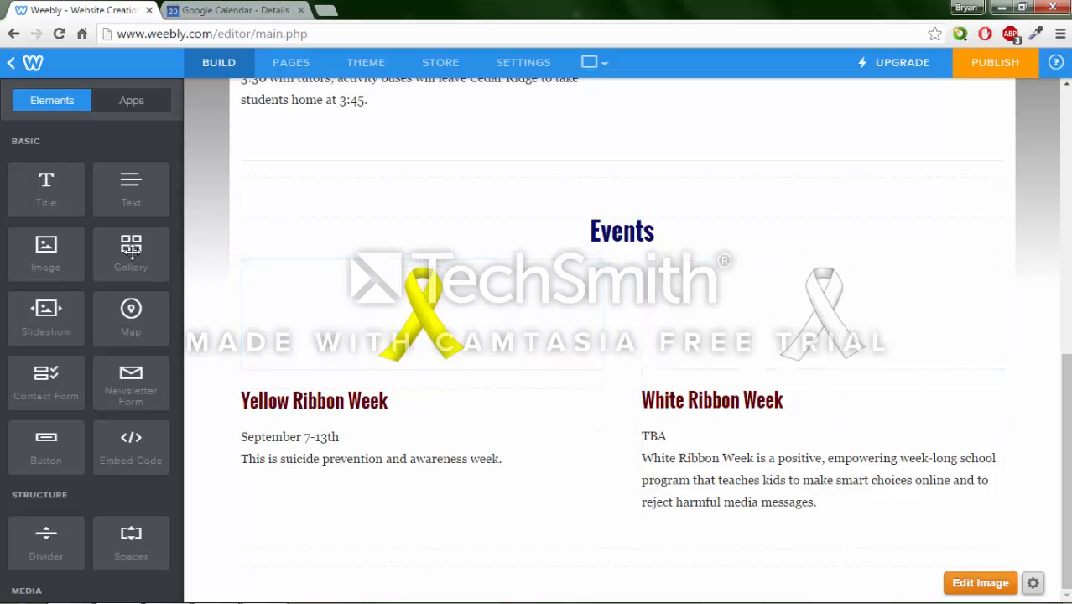
# - Add an image placeholder between the Yellow and White Ribbon Week columns, with a title and a text element stacked beneath it
pyautogui.moveTo(46, 250); pyautogui.dragTo(616, 402)
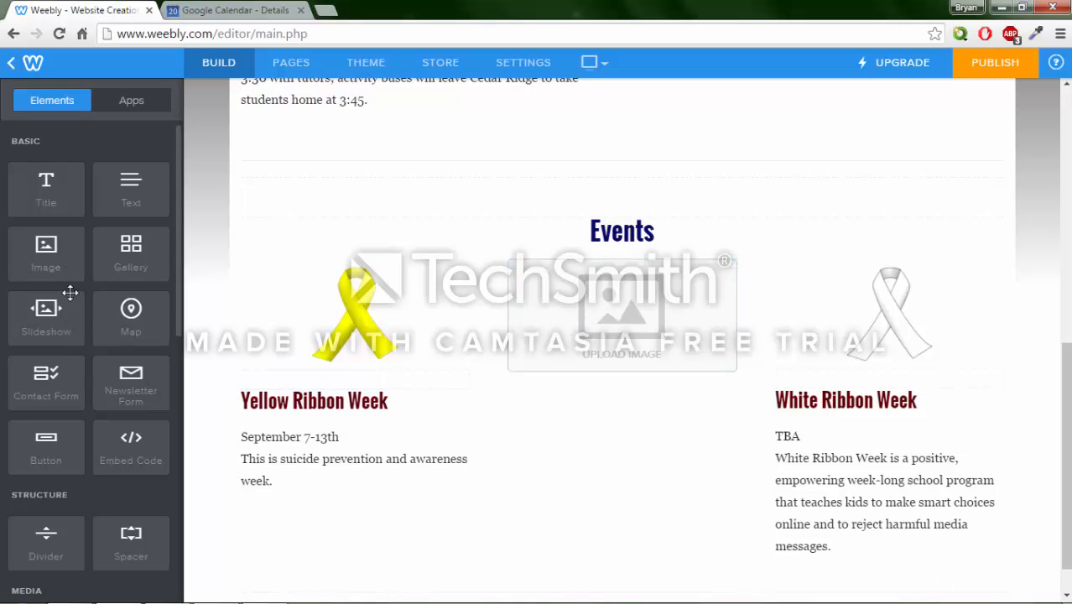
pyautogui.moveTo(67, 192); pyautogui.dragTo(562, 391)
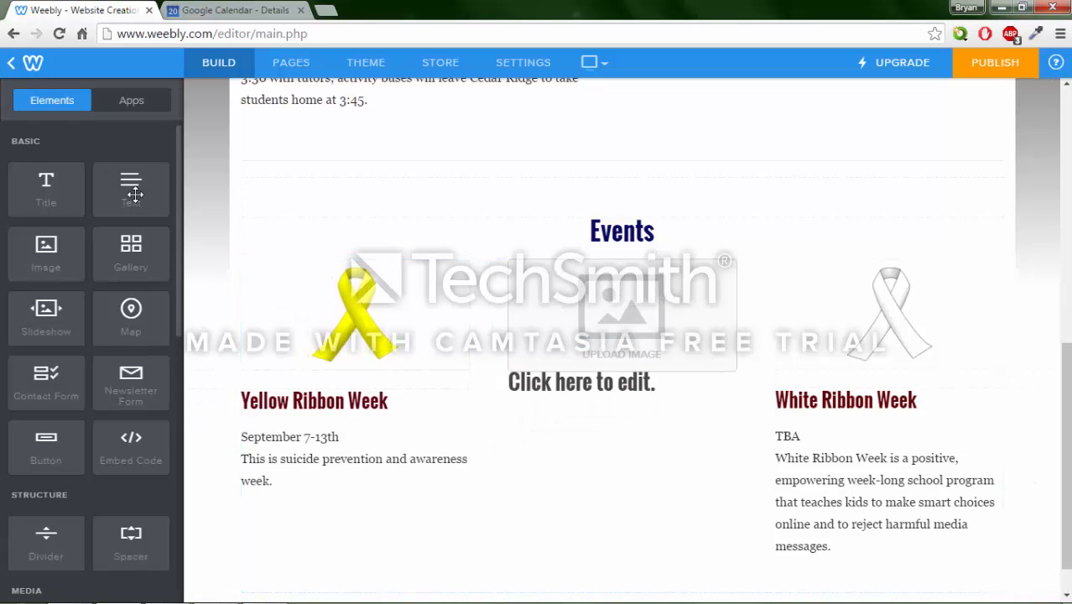
pyautogui.moveTo(144, 208); pyautogui.dragTo(603, 414)
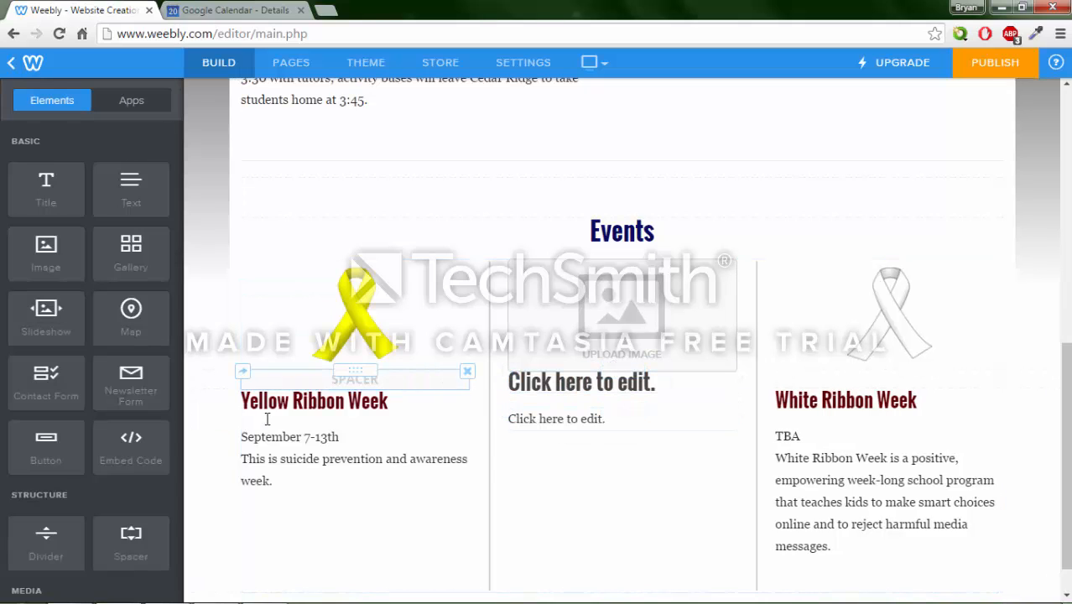
# - Insert a spacer between the new image placeholder and its title, and reduce its height to match the neighbouring columns' spacers
pyautogui.moveTo(123, 538); pyautogui.dragTo(613, 371)
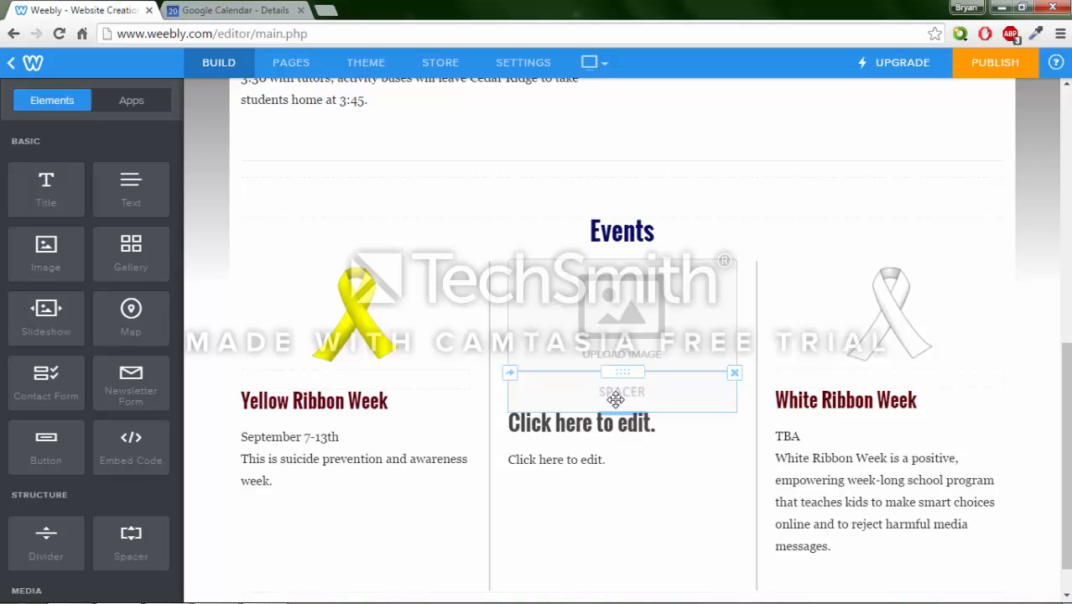
pyautogui.moveTo(617, 406); pyautogui.dragTo(621, 382)
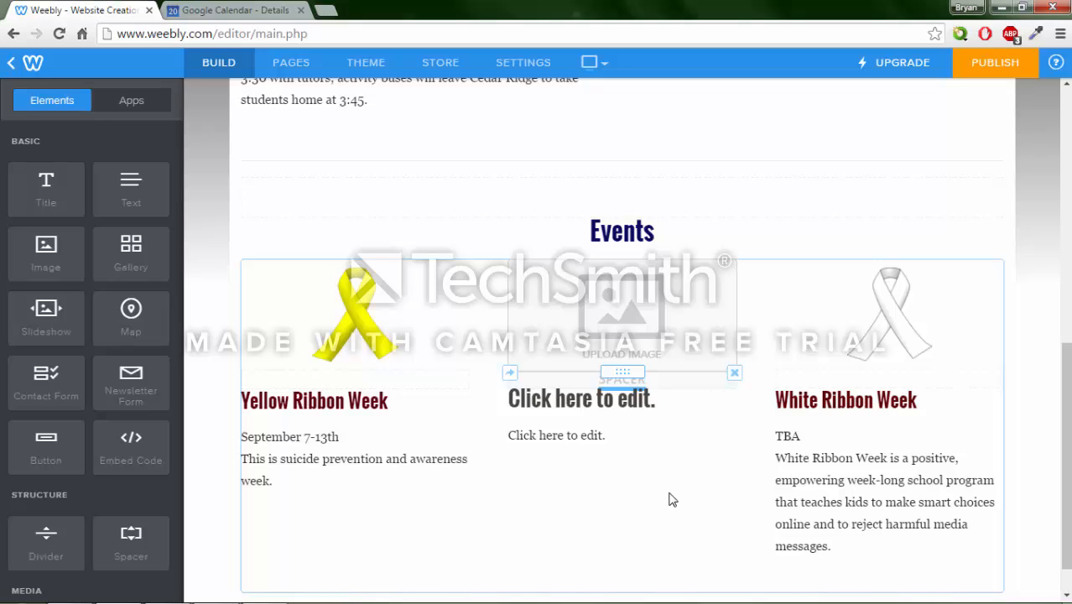
pyautogui.moveTo(709, 603)
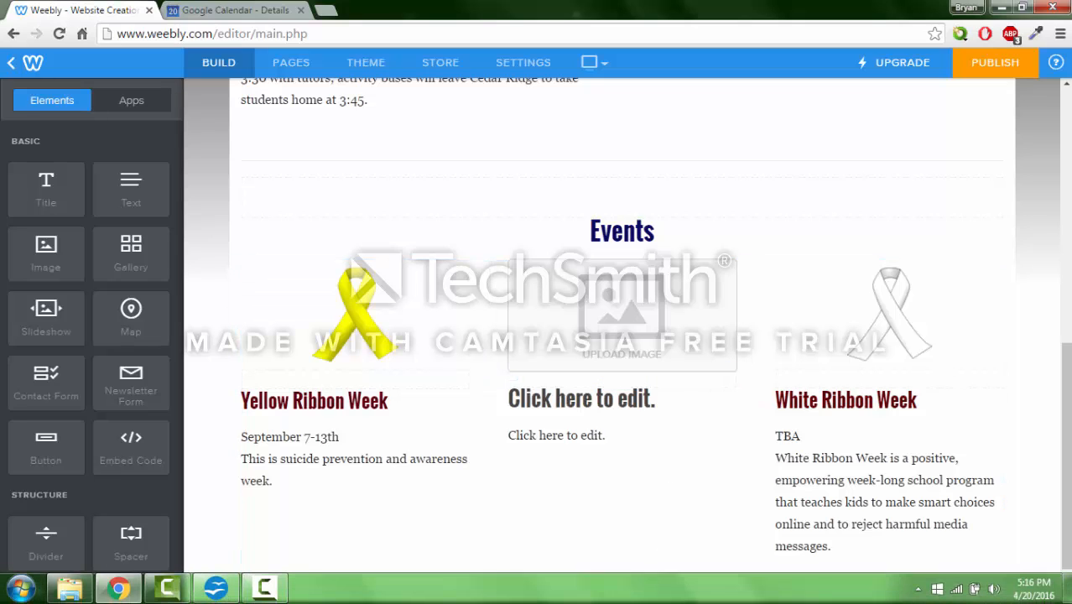